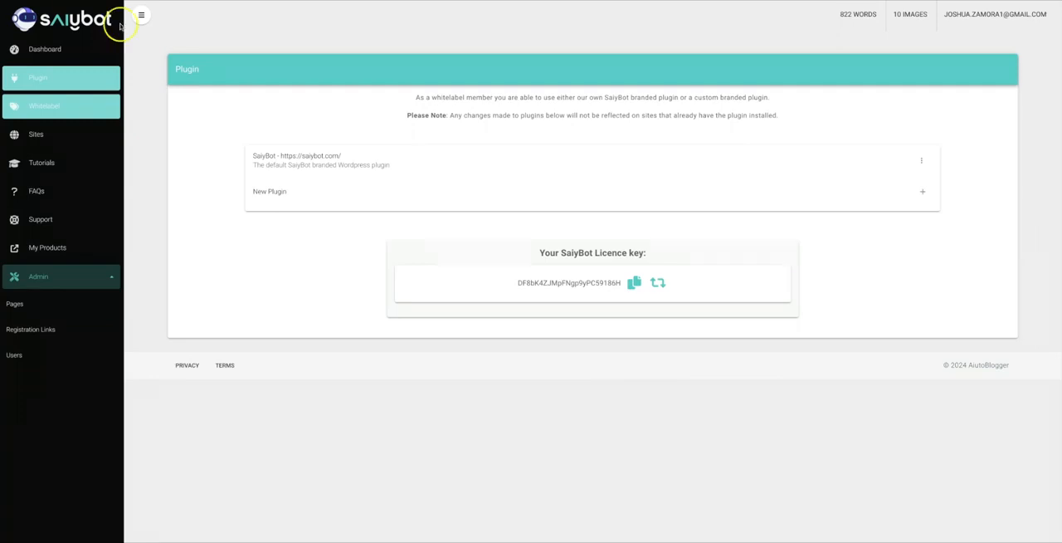
click(673, 362)
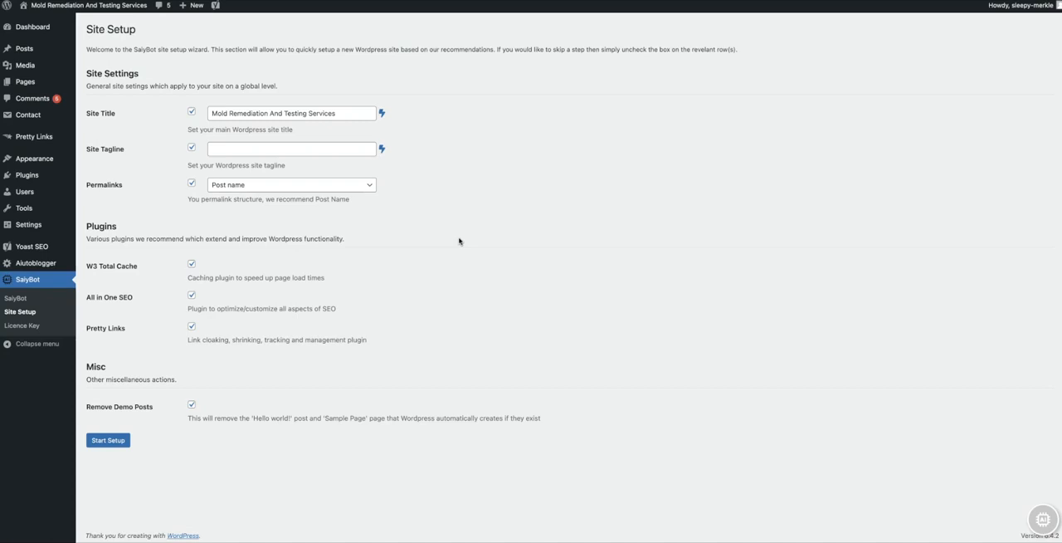
click(456, 238)
click(541, 222)
click(414, 124)
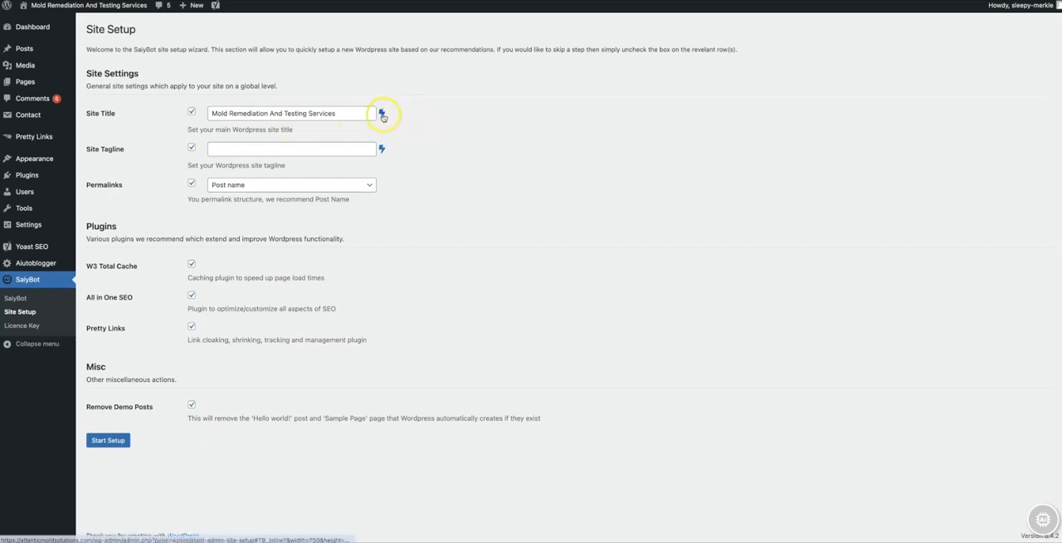
- View the SaiyBot suggestion form for the site title, and close it without requesting suggestions
click(382, 115)
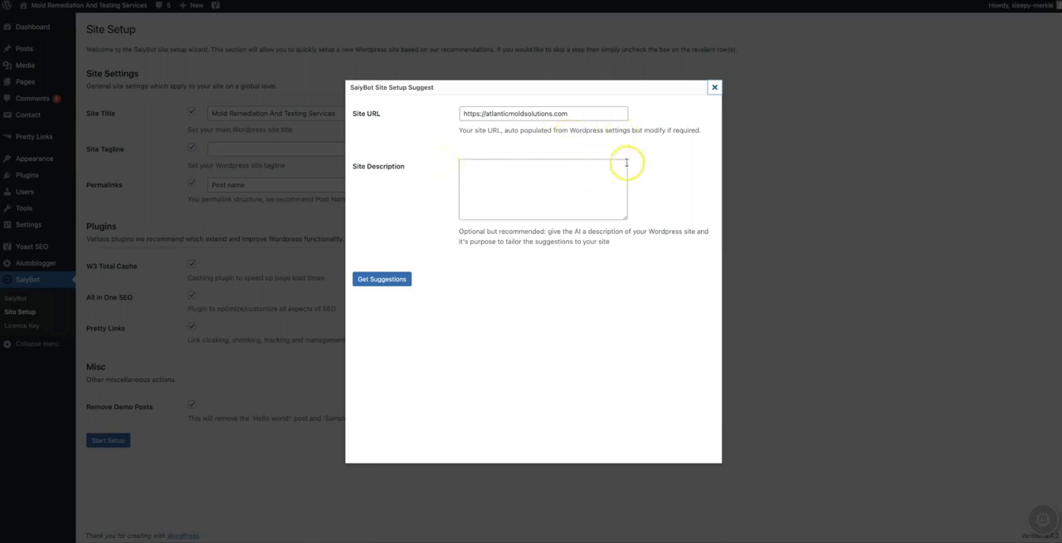
click(711, 88)
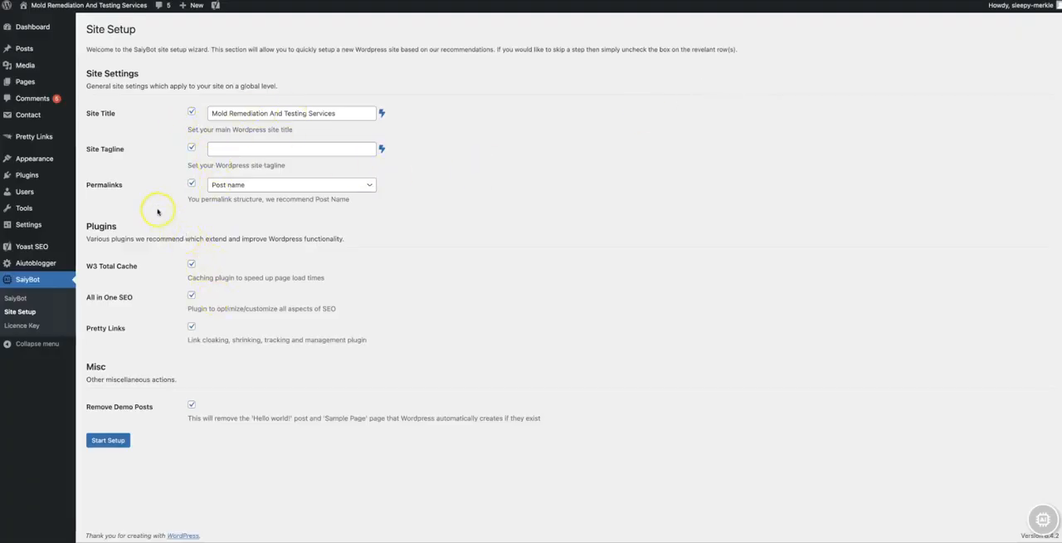
click(118, 441)
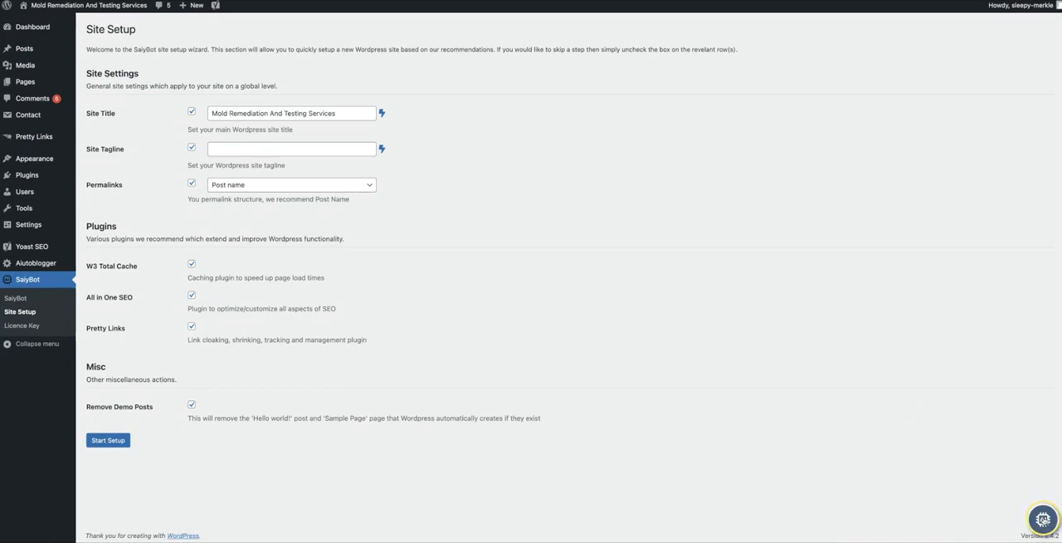
- Ask the SaiyBot chat assistant by voice to create a new post titled "how to remove mold yourself"
click(1043, 519)
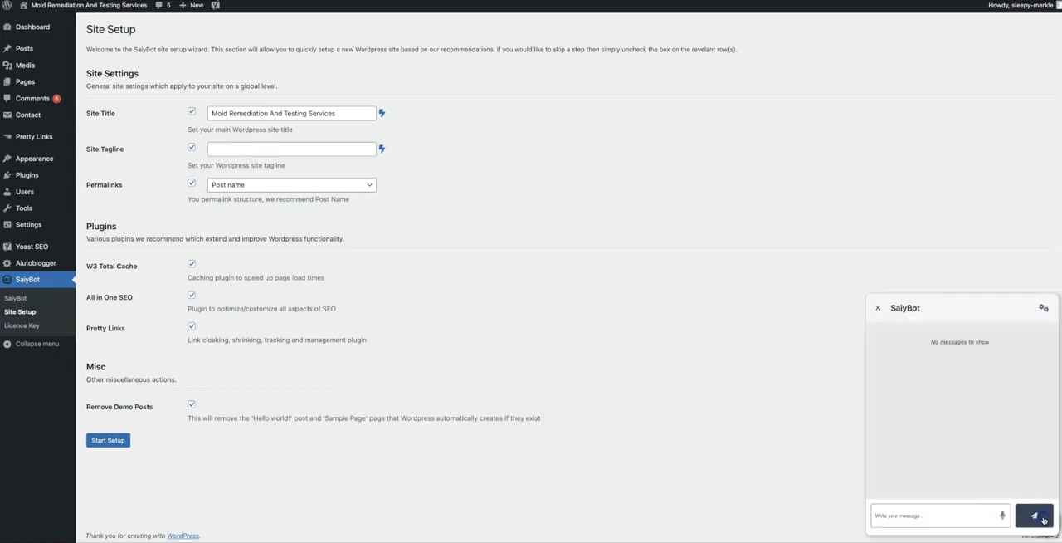
click(994, 514)
click(1003, 517)
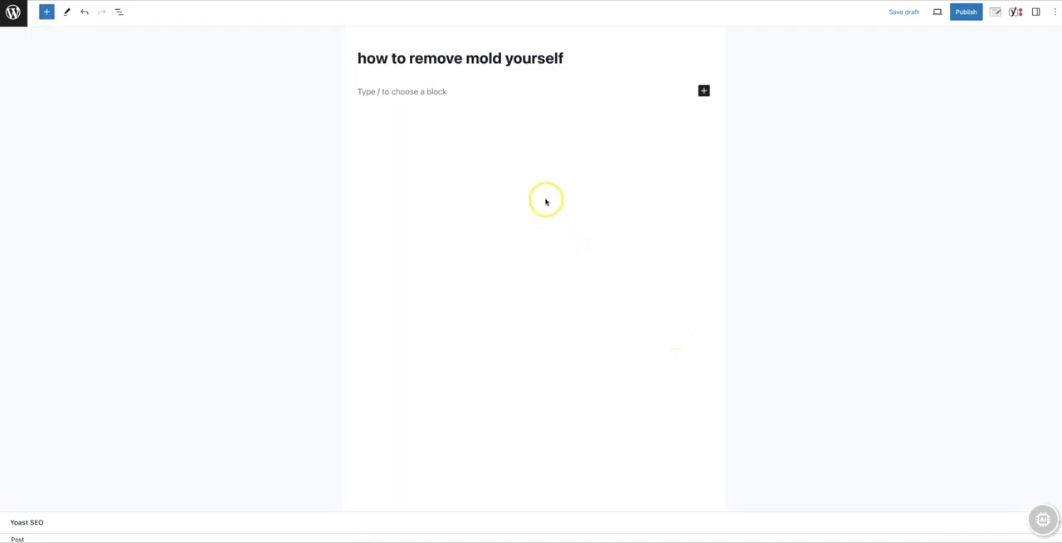
- Capitalize the post title to "How to remove mold yourself" and copy it into the first body paragraph
click(365, 58)
key(BackSpace)
text(H)
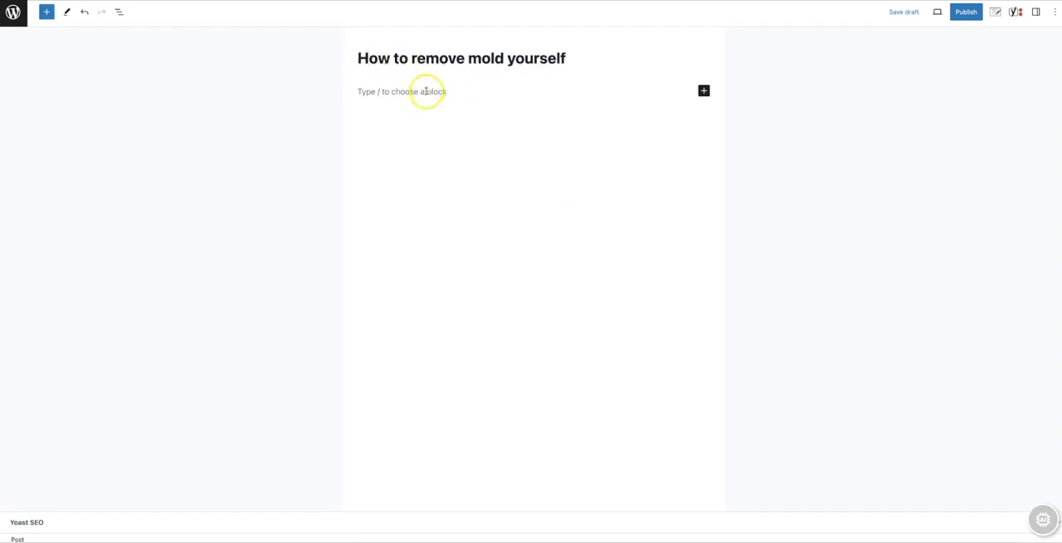
triple_click(429, 57)
key(ctrl+c)
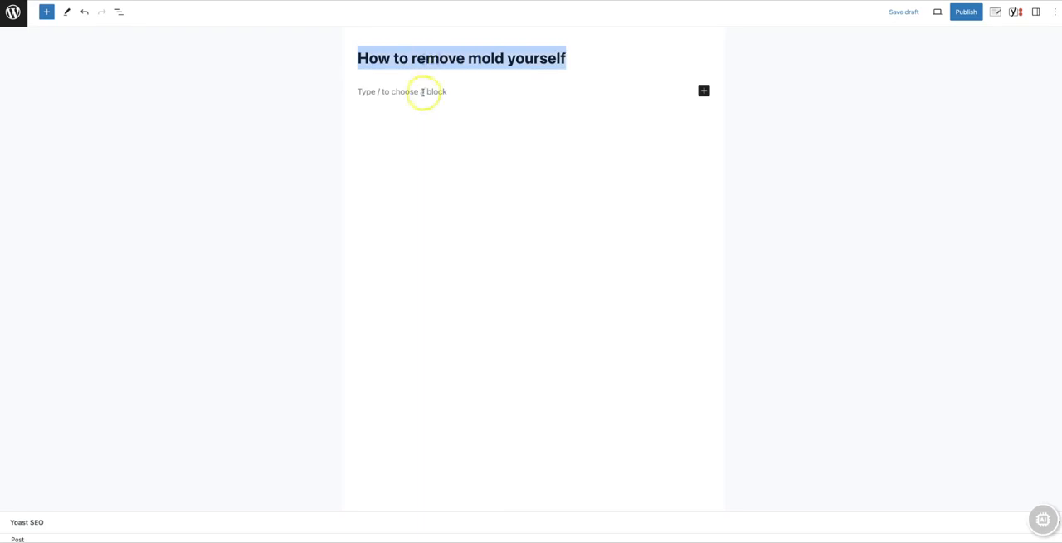
click(423, 91)
key(ctrl+v)
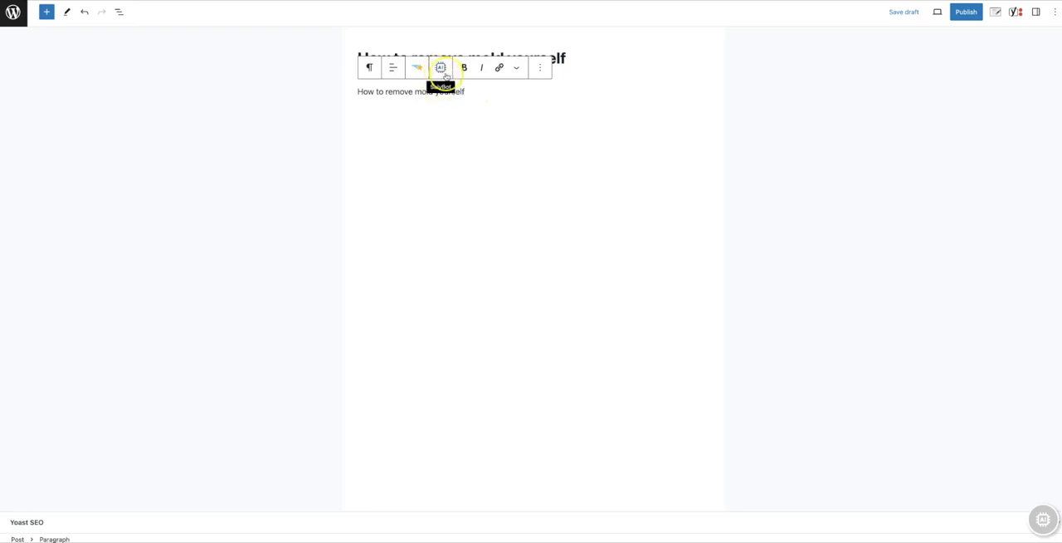
- Open SaiyBot's Expand tool for the "How to remove mold yourself" paragraph
click(442, 73)
click(444, 73)
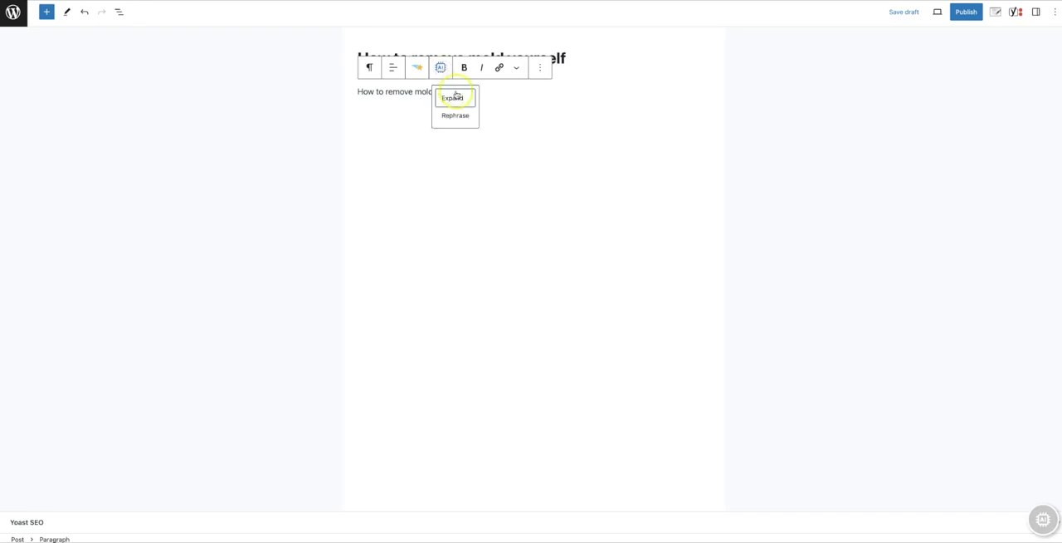
click(461, 99)
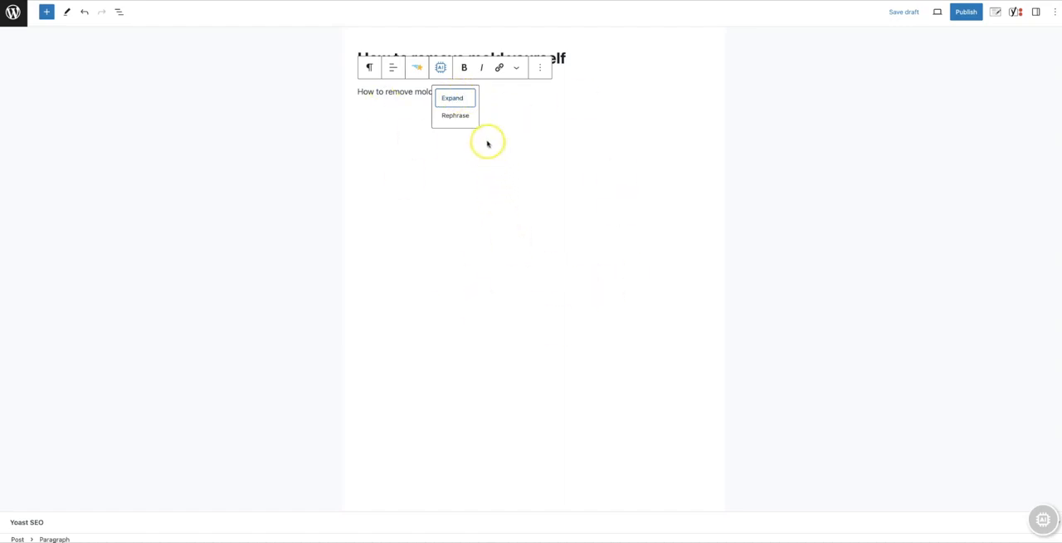
click(444, 98)
click(472, 118)
click(460, 117)
click(460, 103)
click(460, 100)
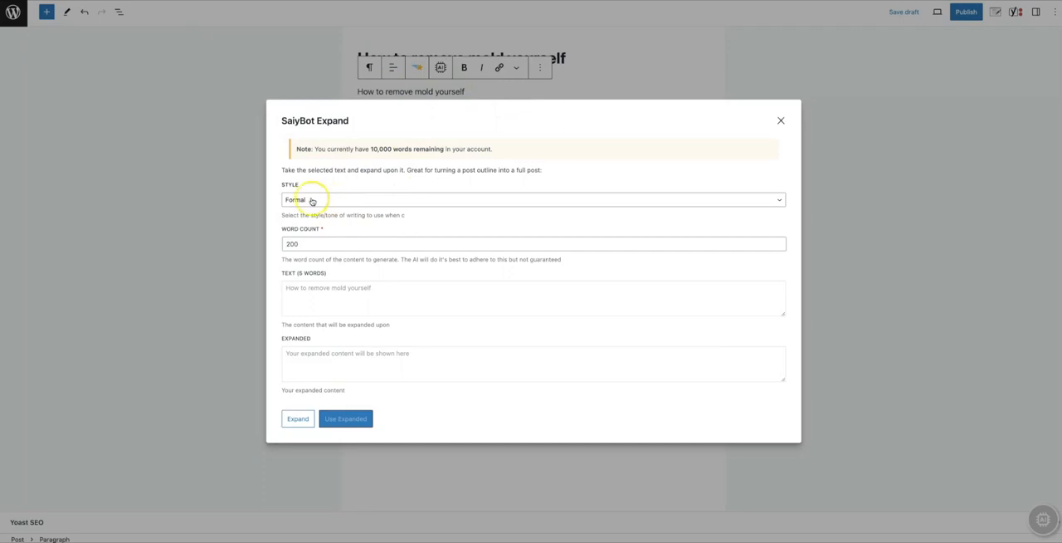
- Generate an expanded version in Formal style with a word count of 200 and use it as the paragraph text
click(328, 203)
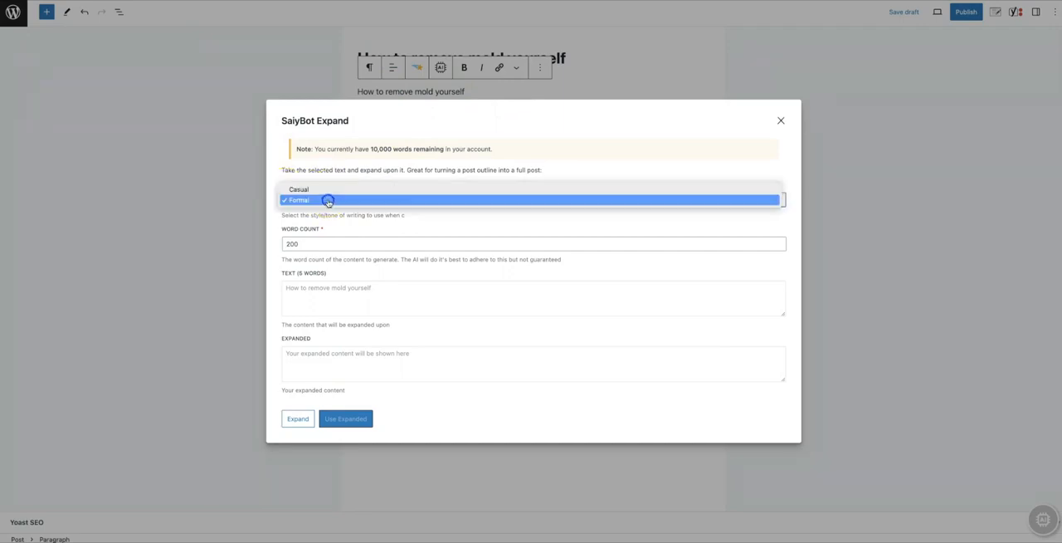
click(332, 199)
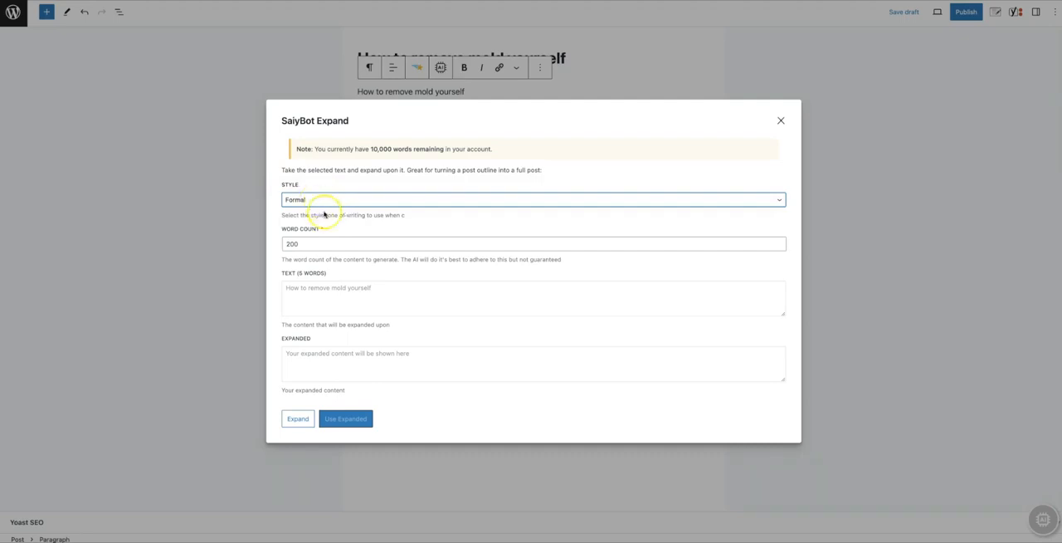
click(315, 242)
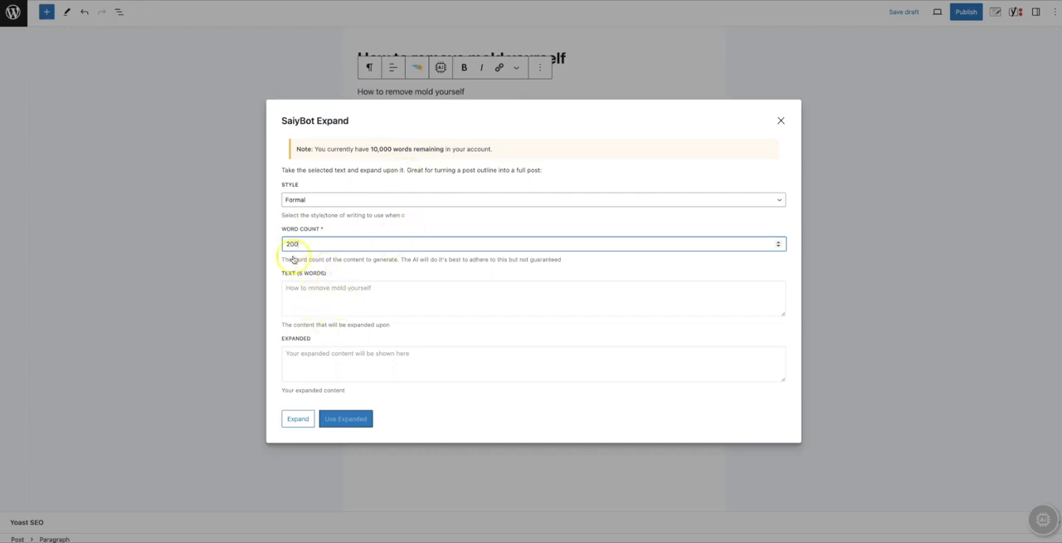
click(304, 419)
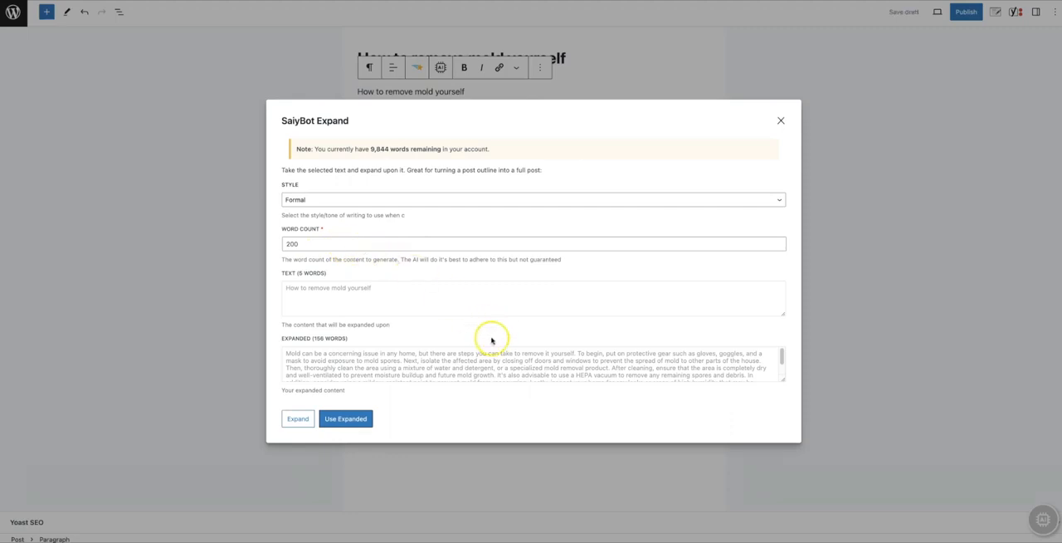
click(357, 420)
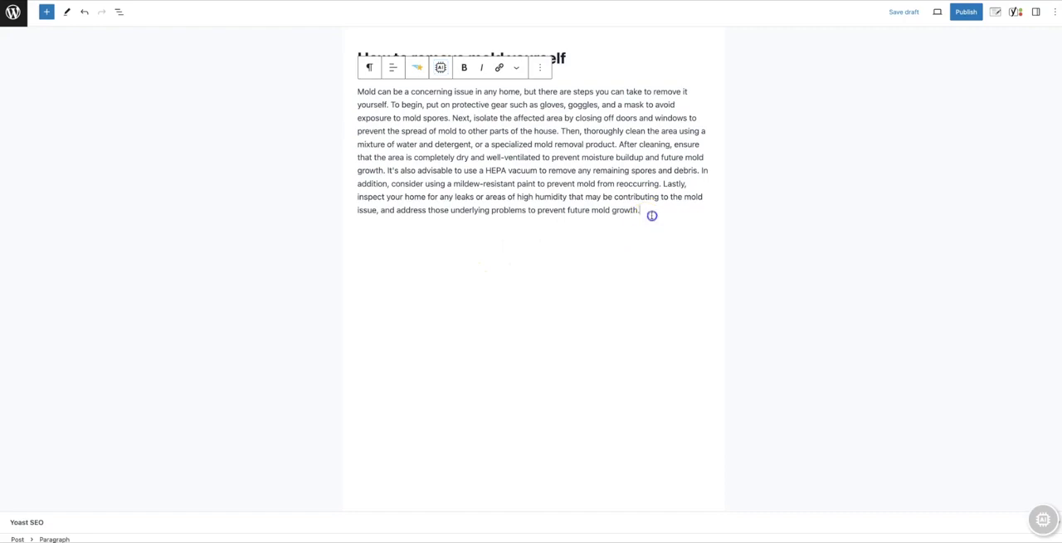
- Add a new paragraph below reading "Some of the best products for removing mold naturally"
key(Return)
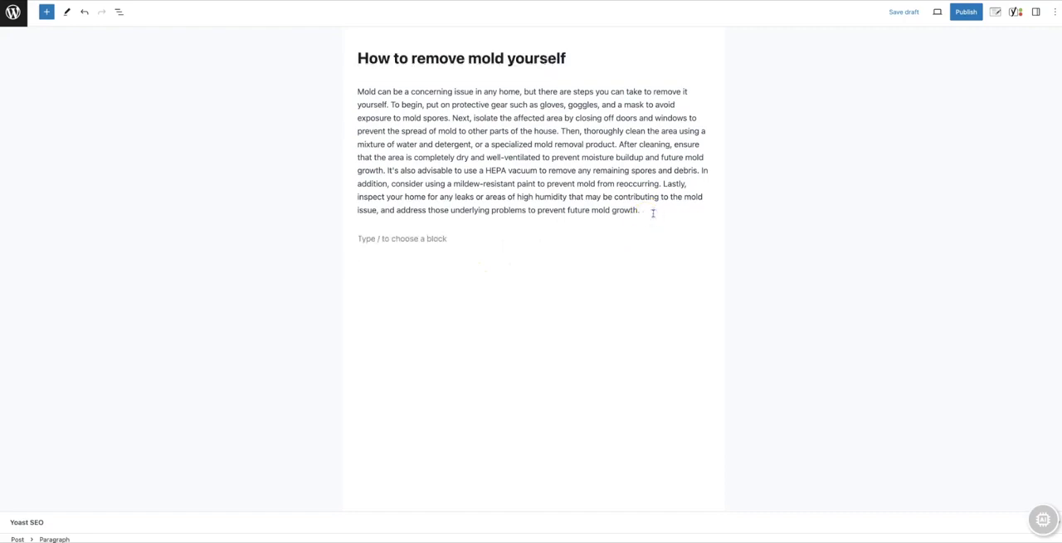
text(Some of the best products for removing mold naturally)
- Expand the natural mold-removal products paragraph with SaiyBot in Formal style at 200 words and use the generated text
triple_click(508, 241)
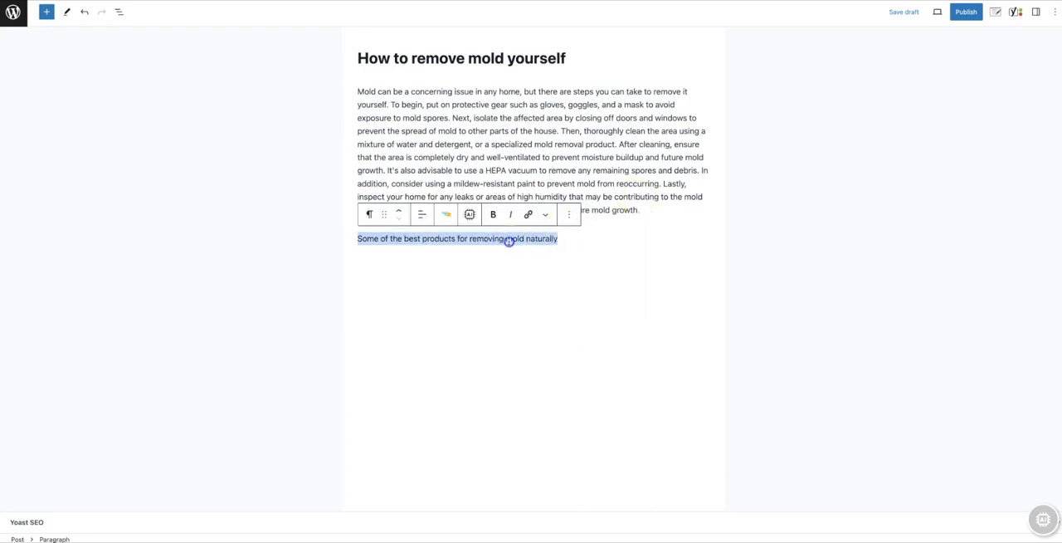
click(469, 215)
click(491, 245)
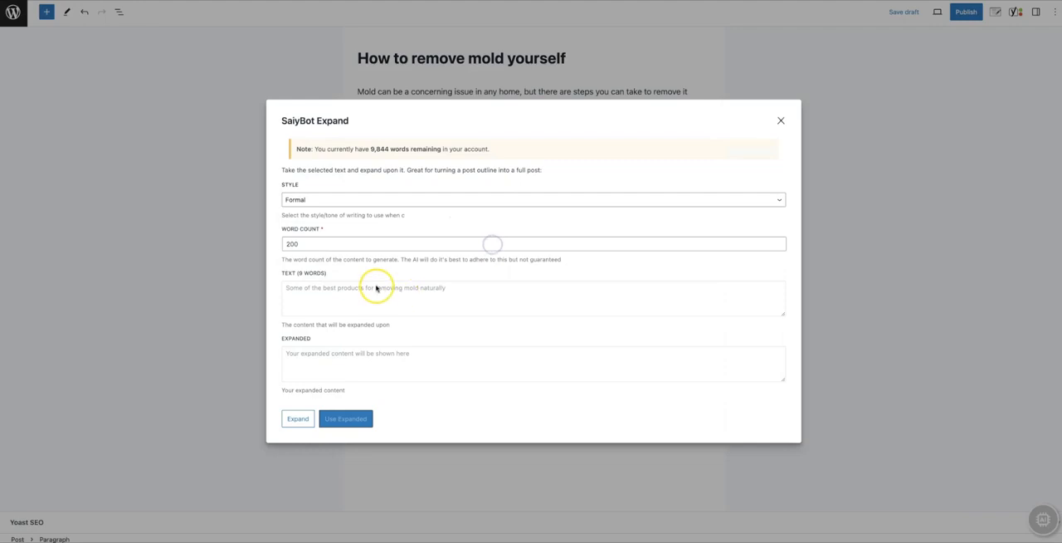
click(298, 418)
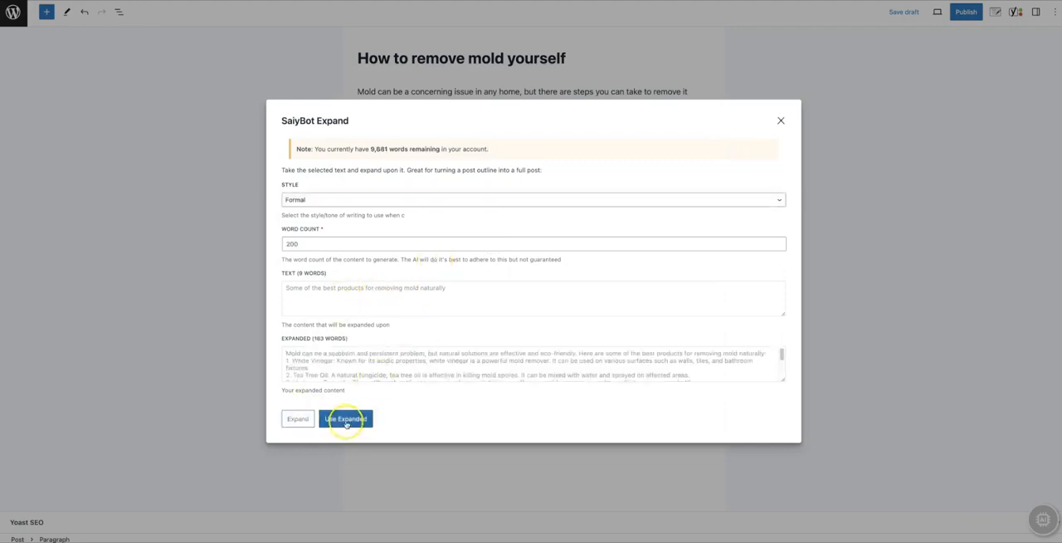
click(345, 422)
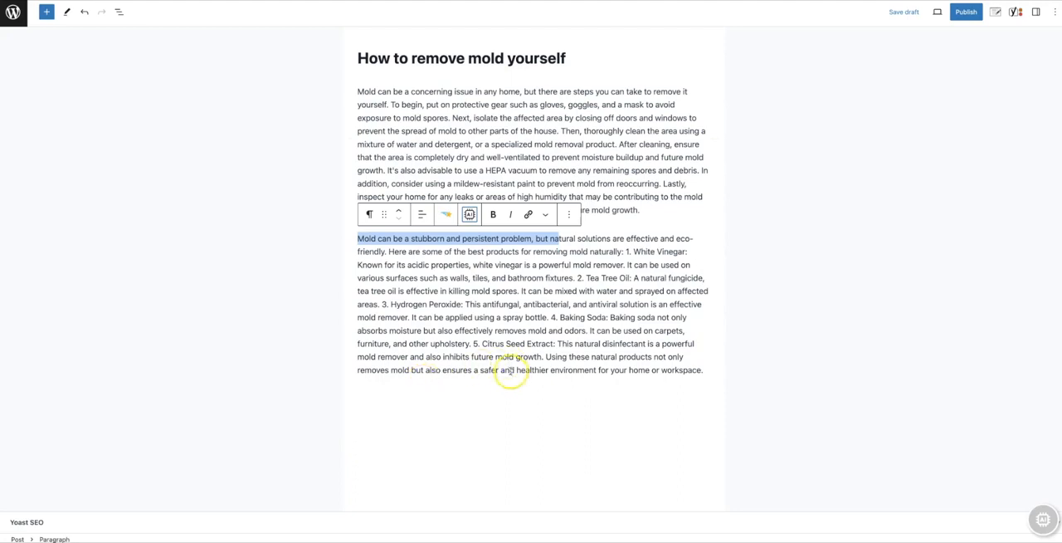
click(523, 406)
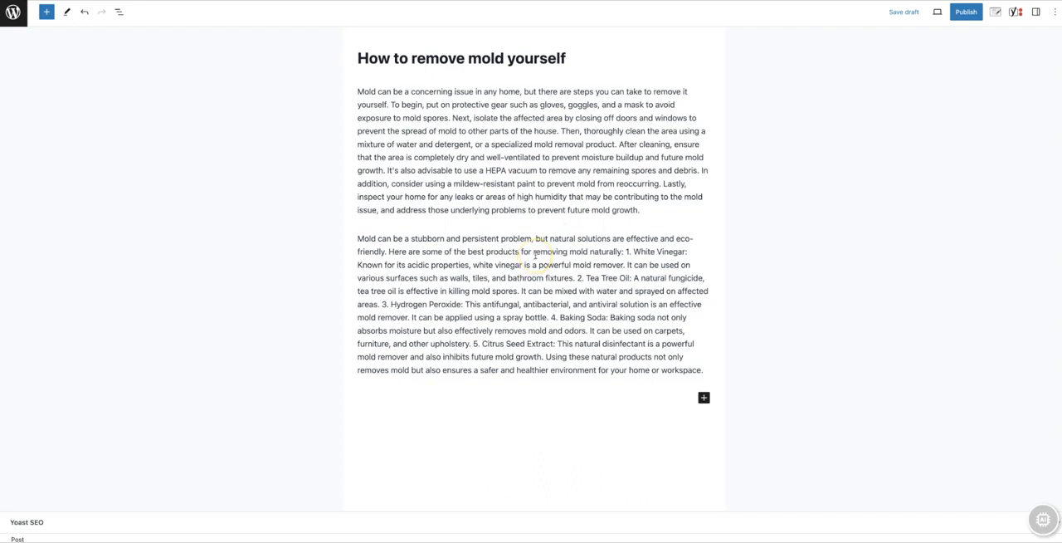
- Add an Image block below the second paragraph of the post
click(565, 385)
click(47, 12)
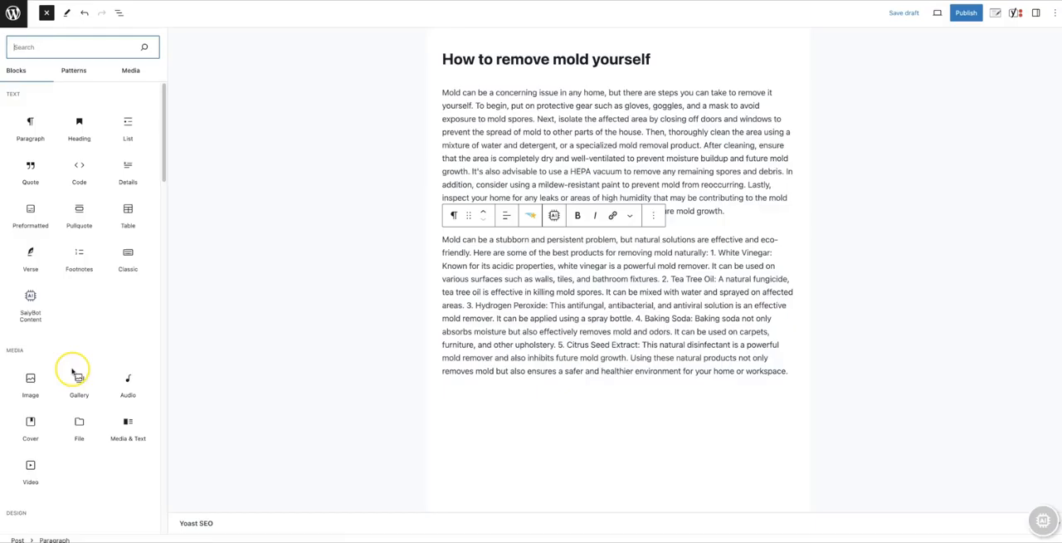
drag(31, 380, 610, 372)
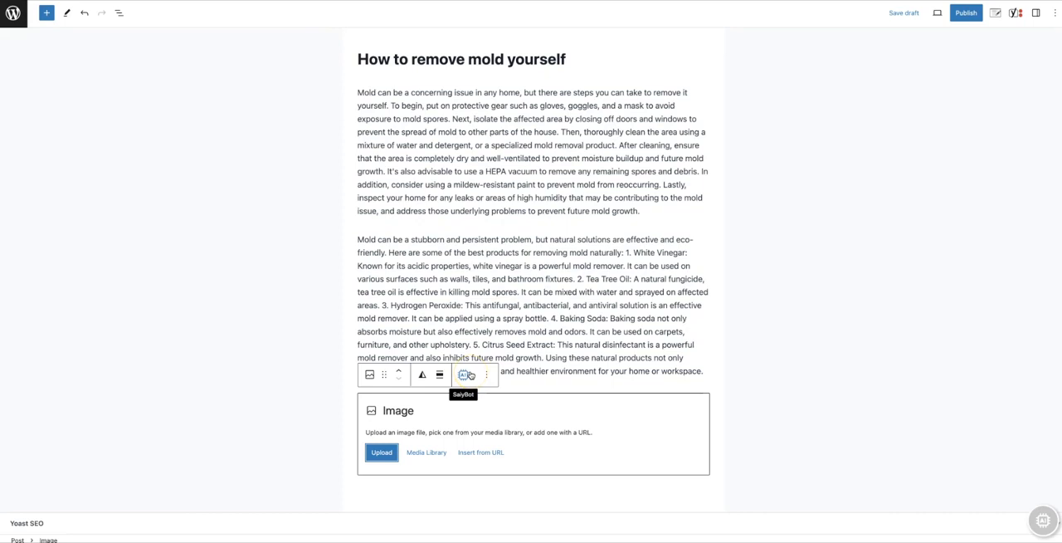
- Generate an AI image from the prompt "a nice 2 story house with a 2 car garage" and use it in the Image block
click(463, 375)
click(463, 376)
click(384, 288)
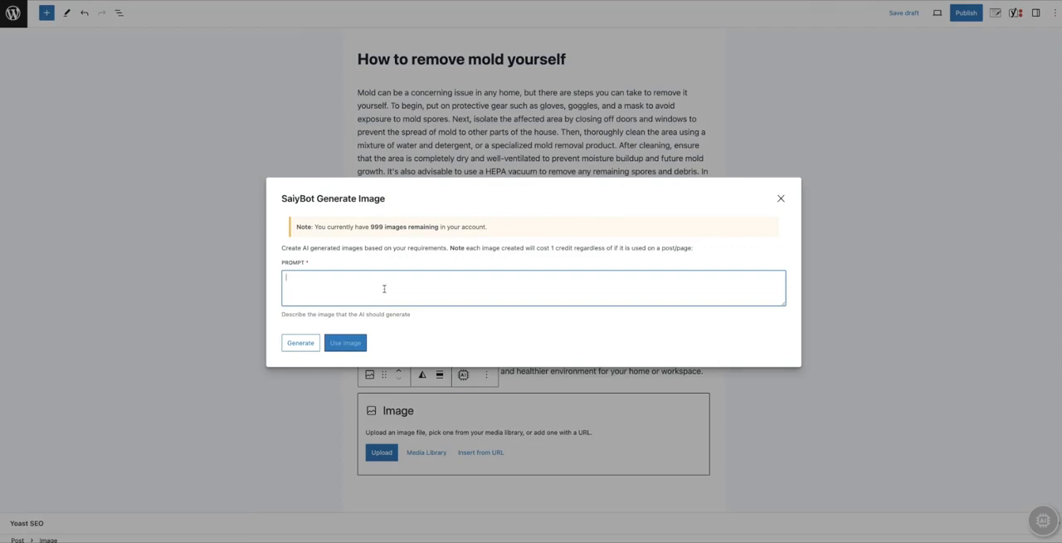
text(a nice 2 story house with a 2 car garage)
click(300, 343)
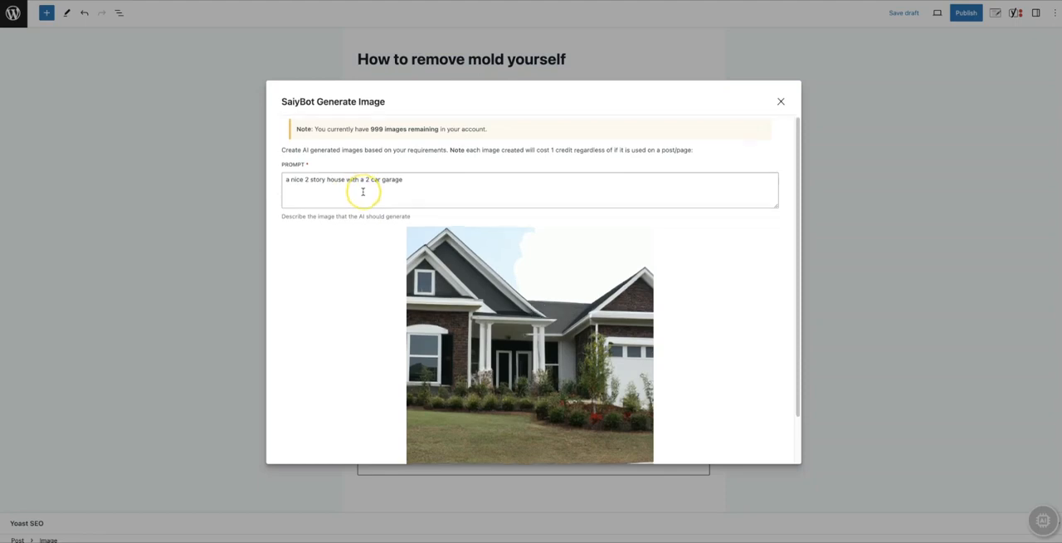
scroll(362, 192, down, 1)
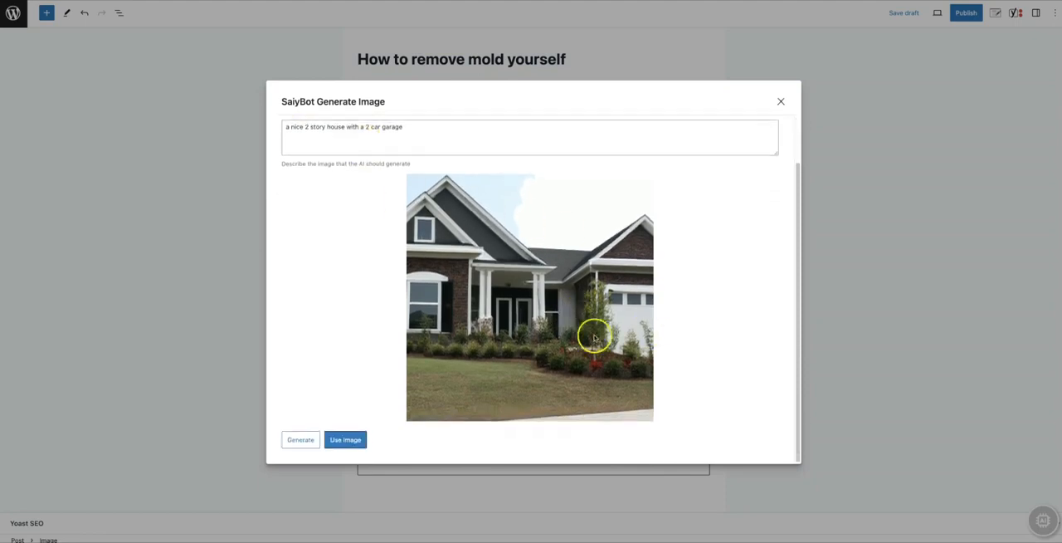
click(349, 439)
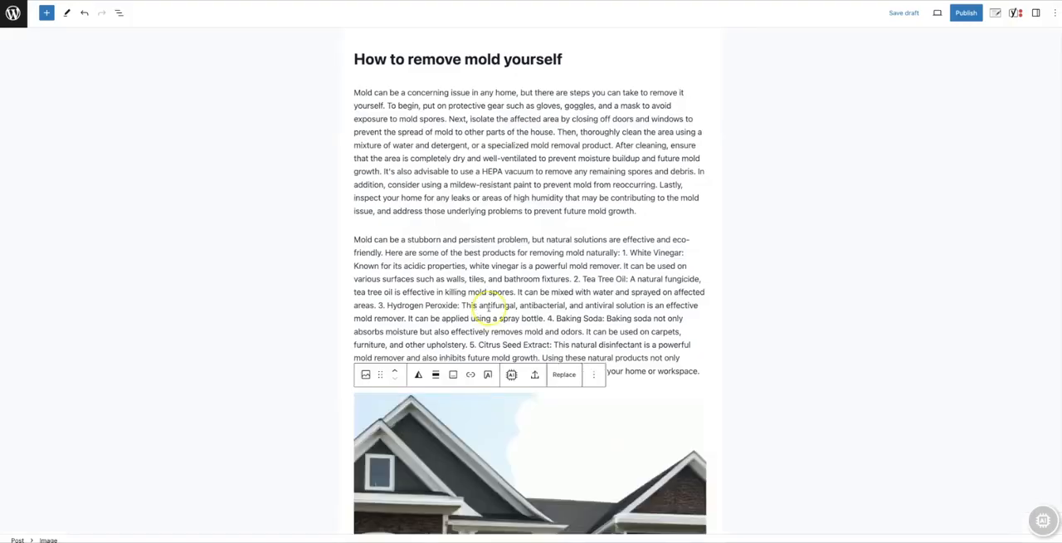
- Review the post's text and image, and save the post as a draft
scroll(597, 301, down, 2)
scroll(601, 304, up, 2)
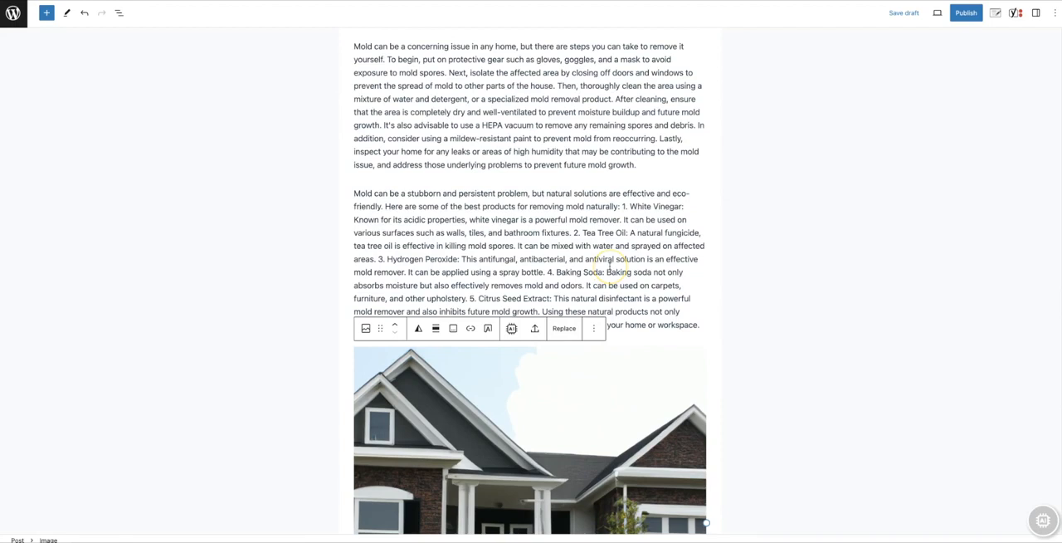
scroll(610, 264, up, 1)
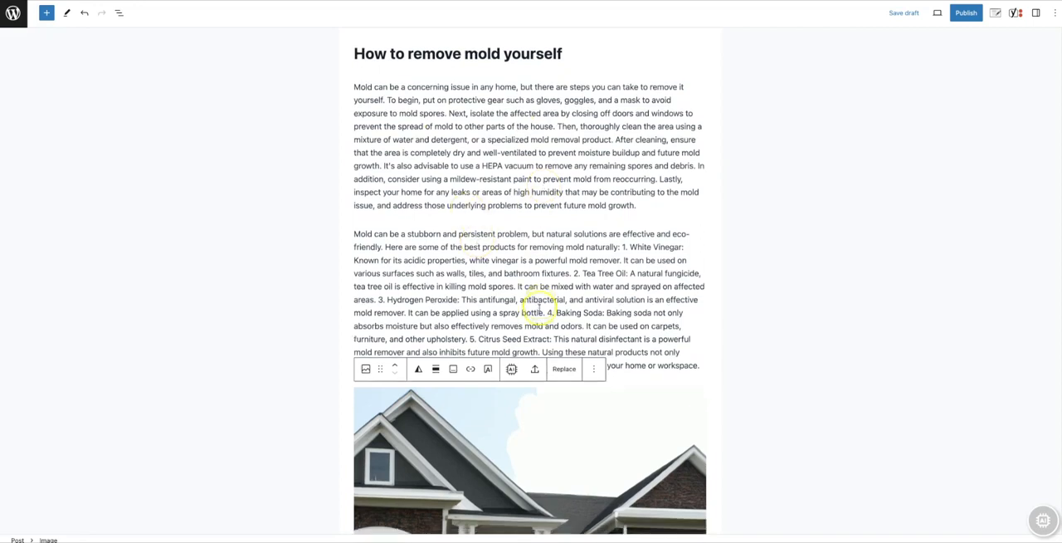
scroll(543, 303, down, 2)
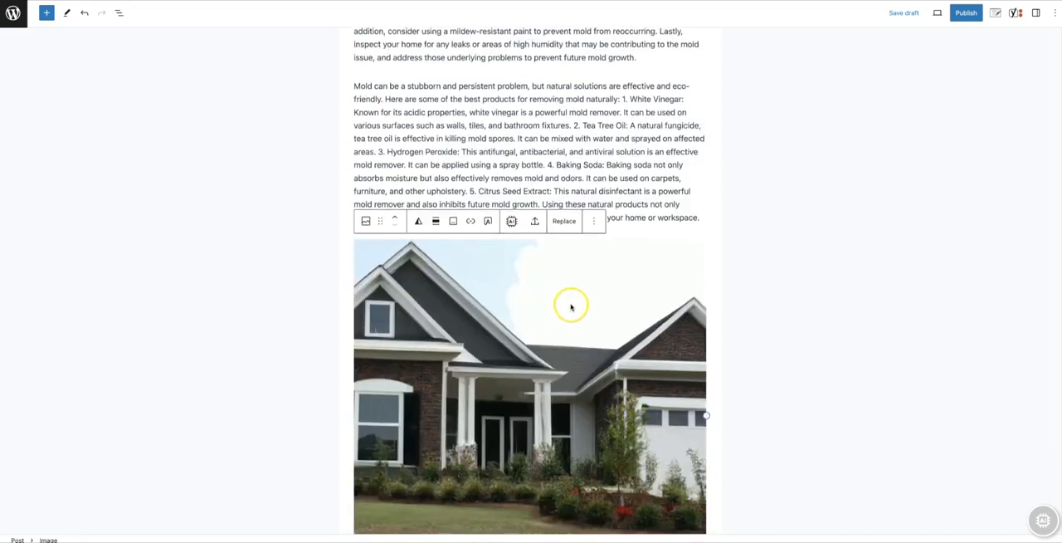
scroll(639, 290, up, 2)
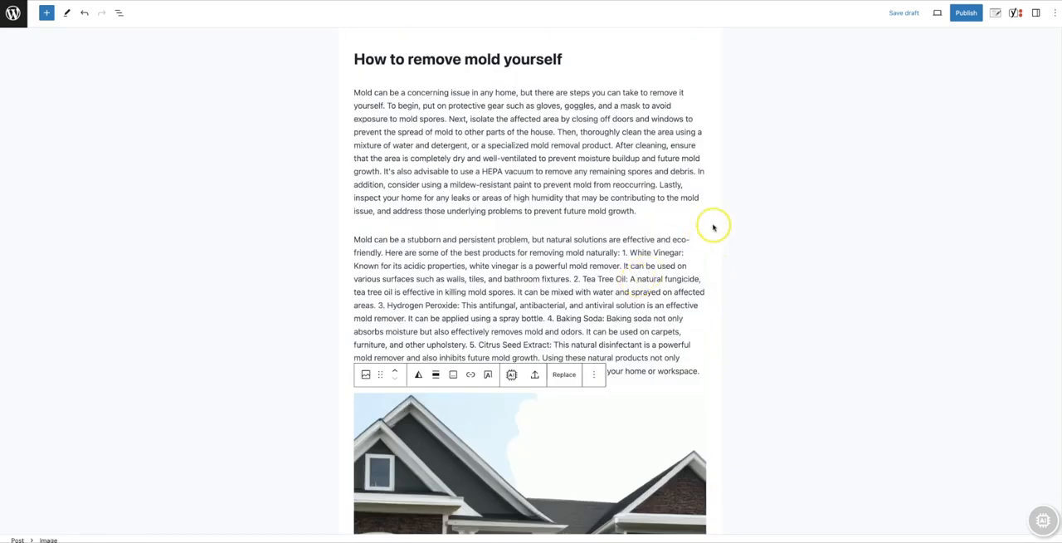
click(900, 14)
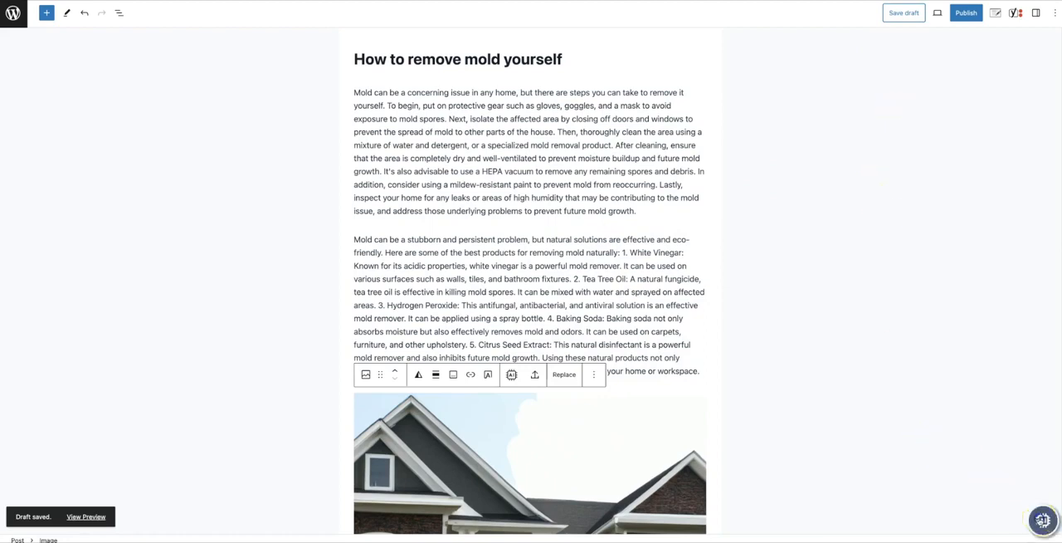
- Ask the SaiyBot chat assistant by voice to install an SEO plugin and confirm All in One SEO
click(1042, 520)
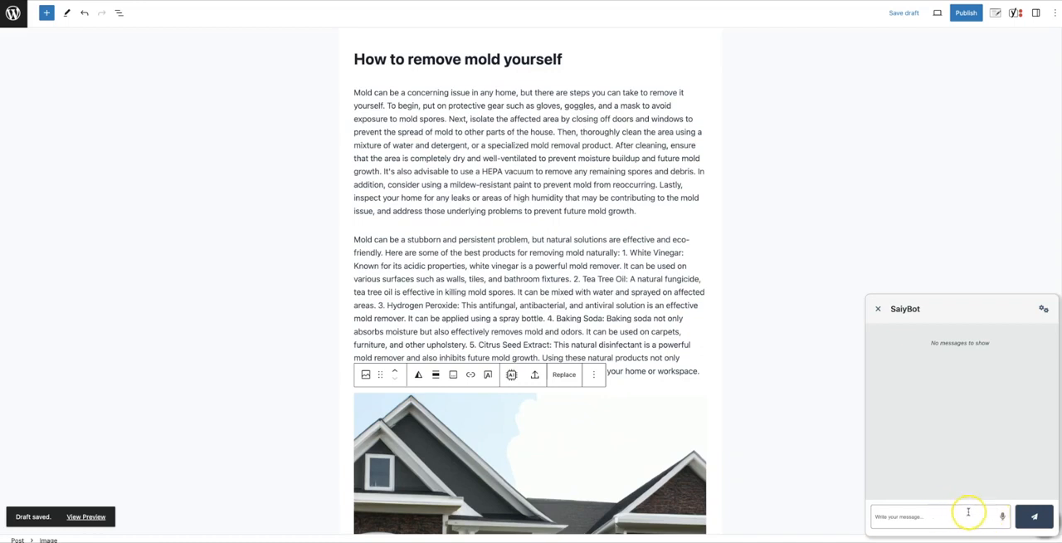
click(1002, 517)
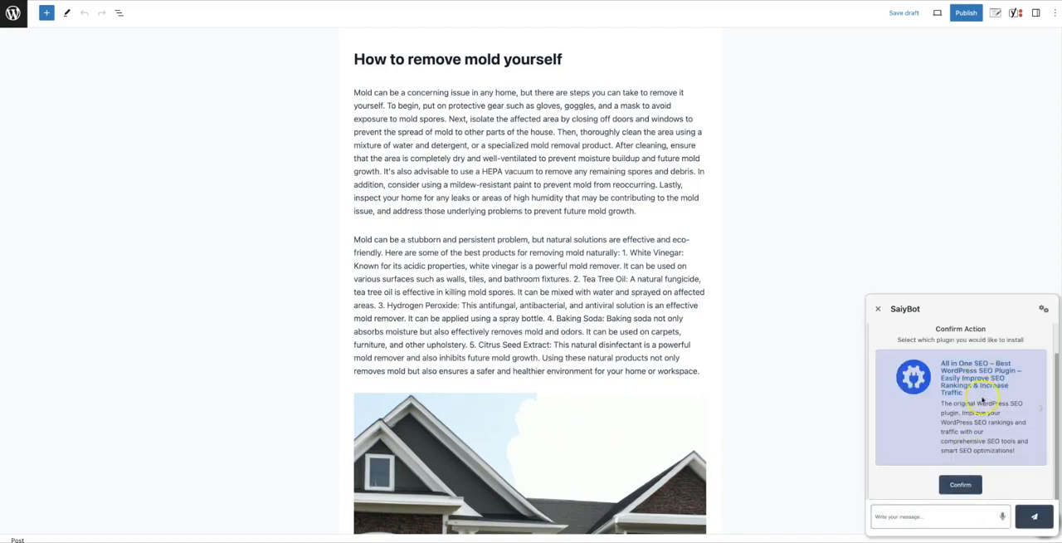
click(961, 484)
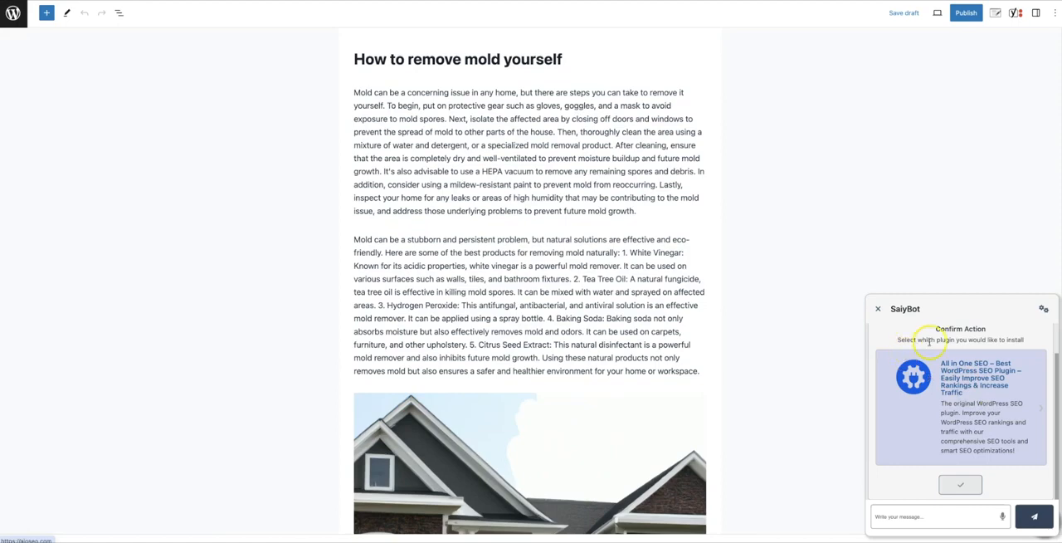
- Leave the post editor and open the site's list of installed plugins
click(13, 15)
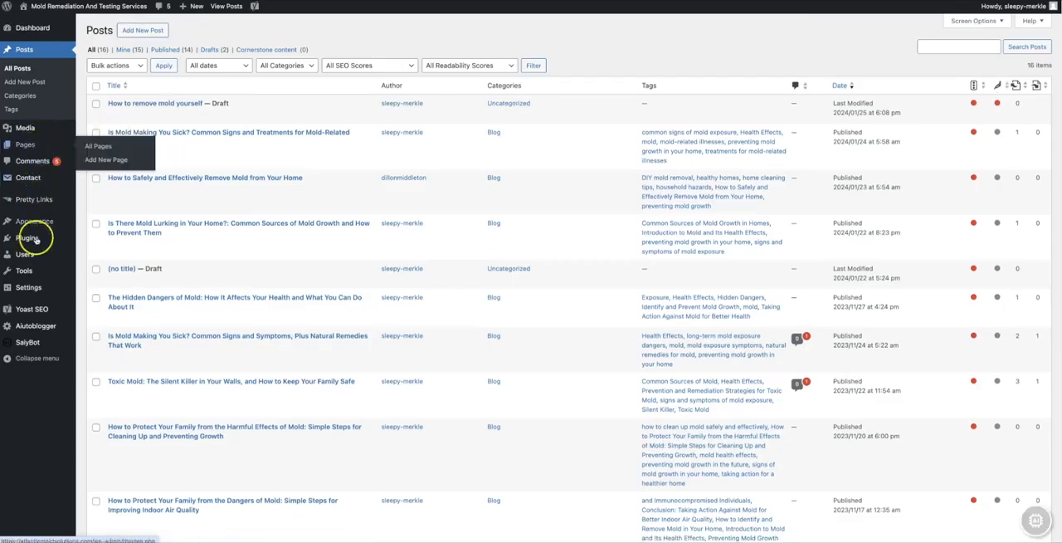
mouse_move(27, 237)
click(90, 240)
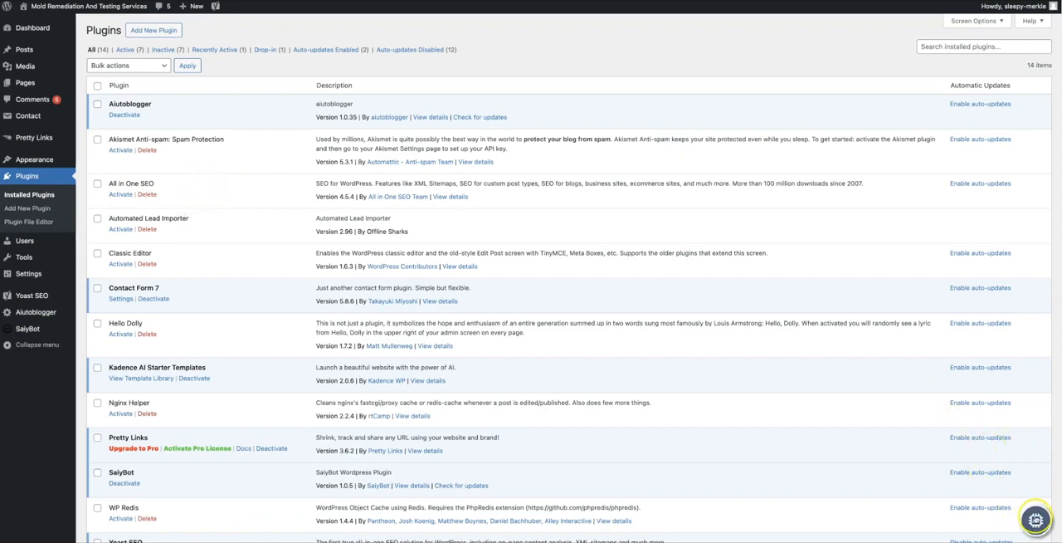
- Open the SaiyBot chat assistant on the installed plugins page
click(1035, 519)
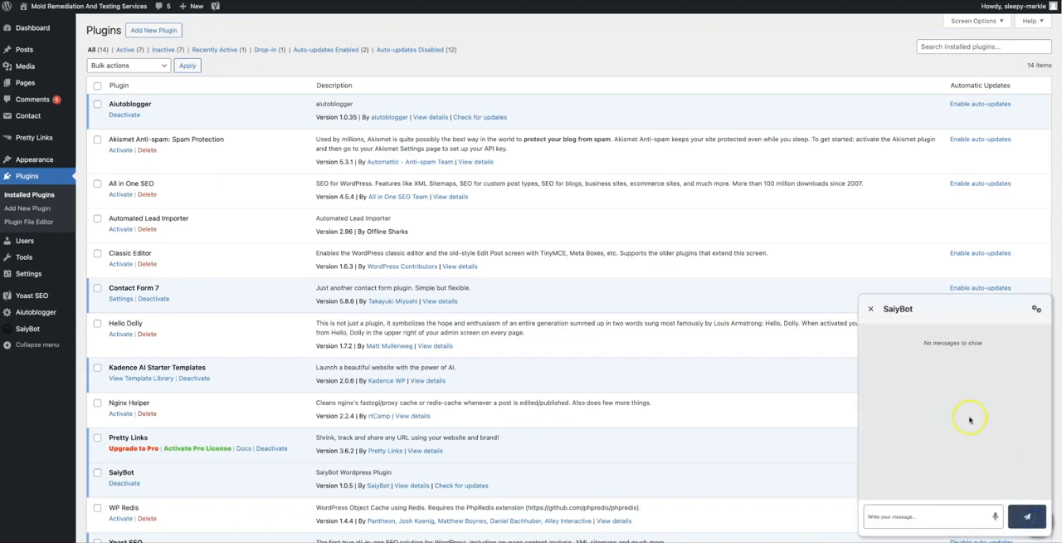